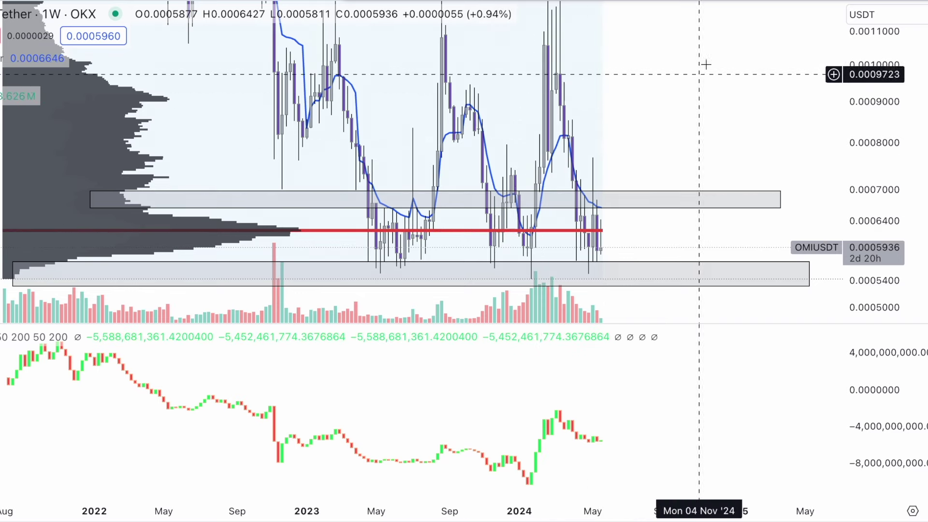
- Loop the upper and lower grey zones, then scribble an H and an X beside the latest candles
mouse_move(739, 183)
left_mouse_down()
mouse_move(715, 203)
mouse_move(737, 186)
left_mouse_up()
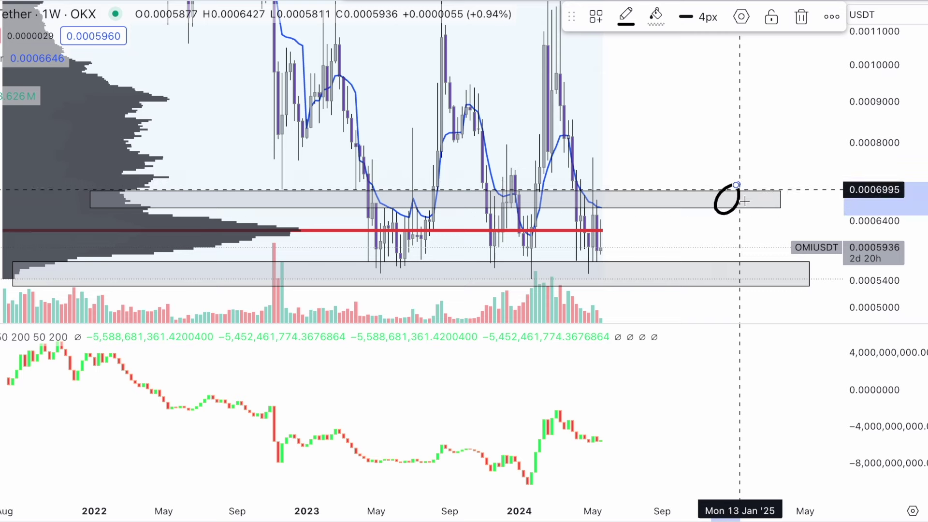
mouse_move(738, 258)
left_mouse_down()
mouse_move(720, 271)
mouse_move(744, 256)
left_mouse_up()
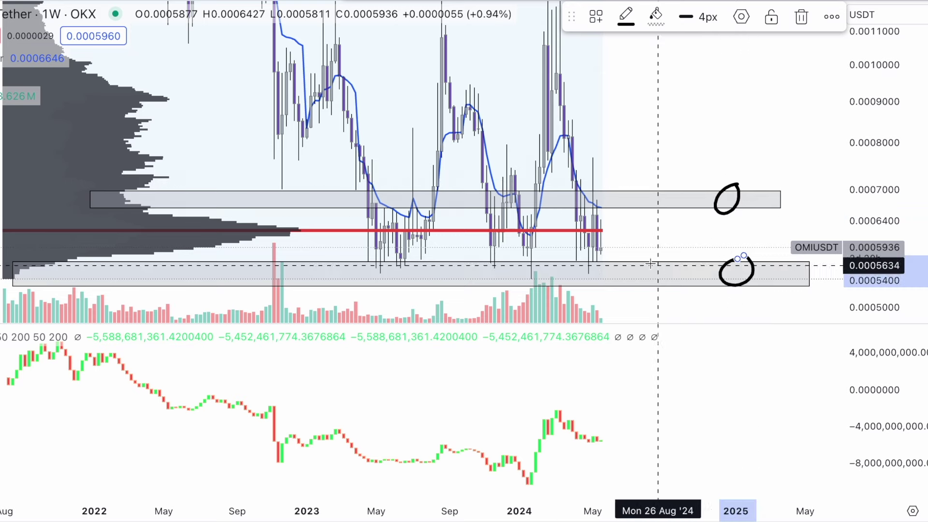
mouse_move(617, 224)
left_mouse_down()
mouse_move(617, 243)
mouse_move(633, 235)
mouse_move(641, 243)
mouse_move(666, 218)
left_mouse_up()
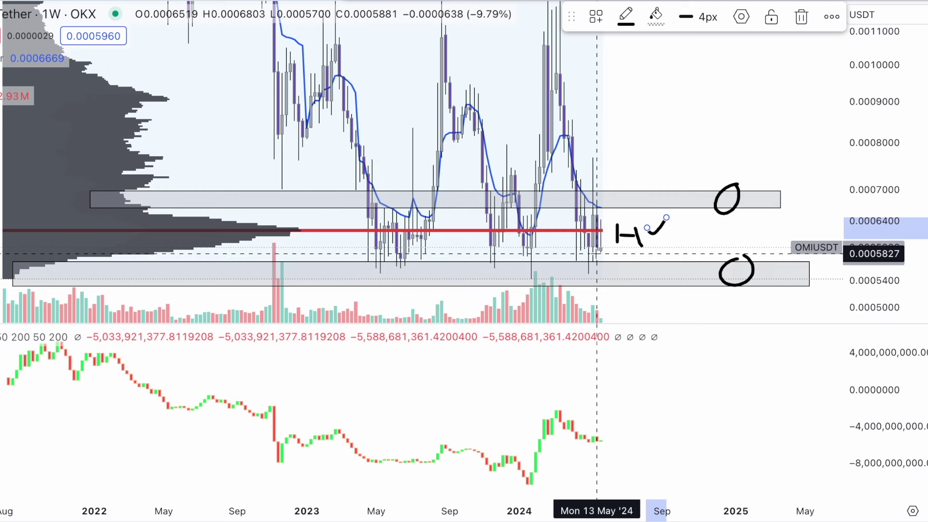
left_click_drag(628, 213, 660, 189)
mouse_move(636, 196)
left_mouse_down()
mouse_move(646, 214)
mouse_move(634, 167)
mouse_move(649, 191)
mouse_move(653, 137)
mouse_move(646, 156)
left_mouse_up()
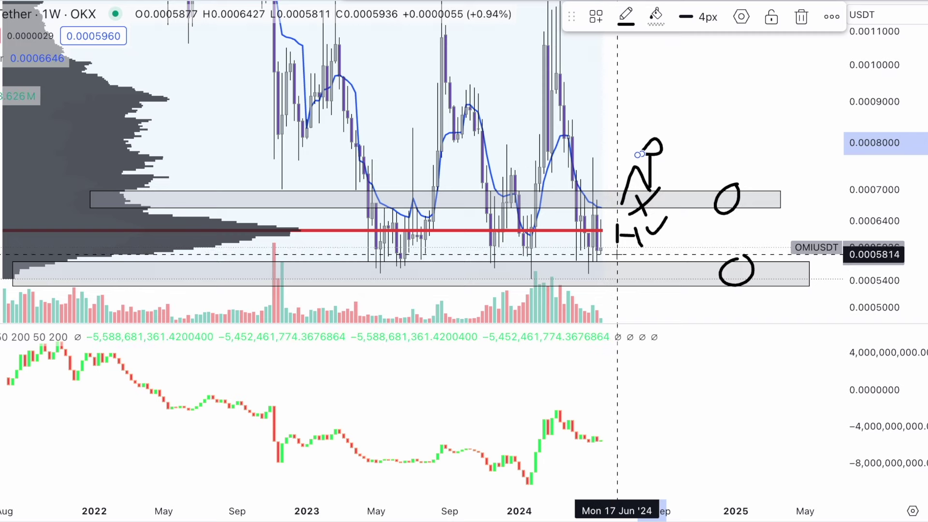
mouse_move(371, 1)
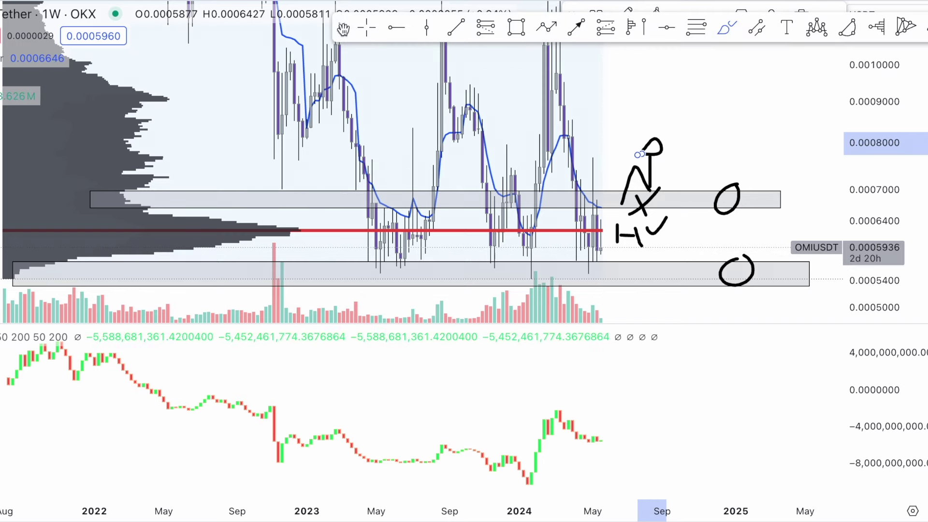
- Undo the scribbles and both zone loops, then return to the Cross cursor
key("ctrl+z")
key("ctrl+z")
key("ctrl+z")
key("ctrl+z")
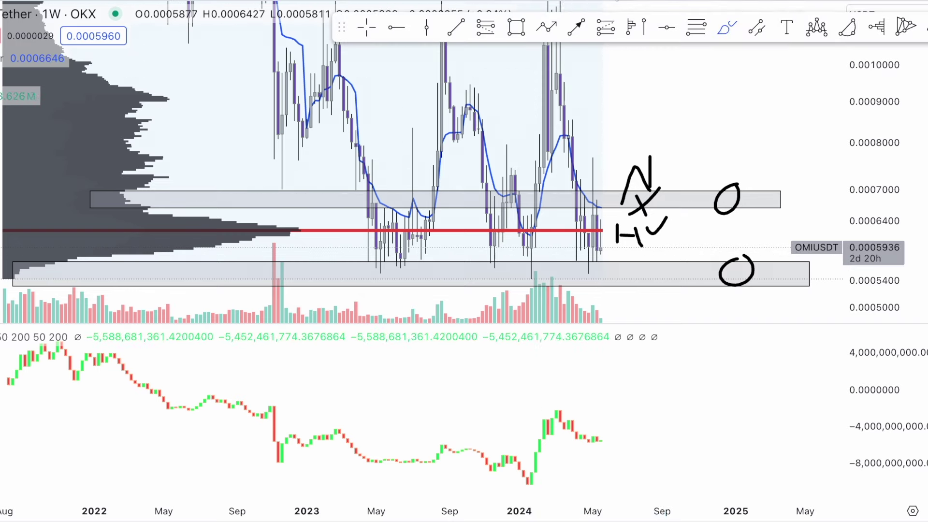
key("ctrl+z")
key("ctrl+z")
key("ctrl+z")
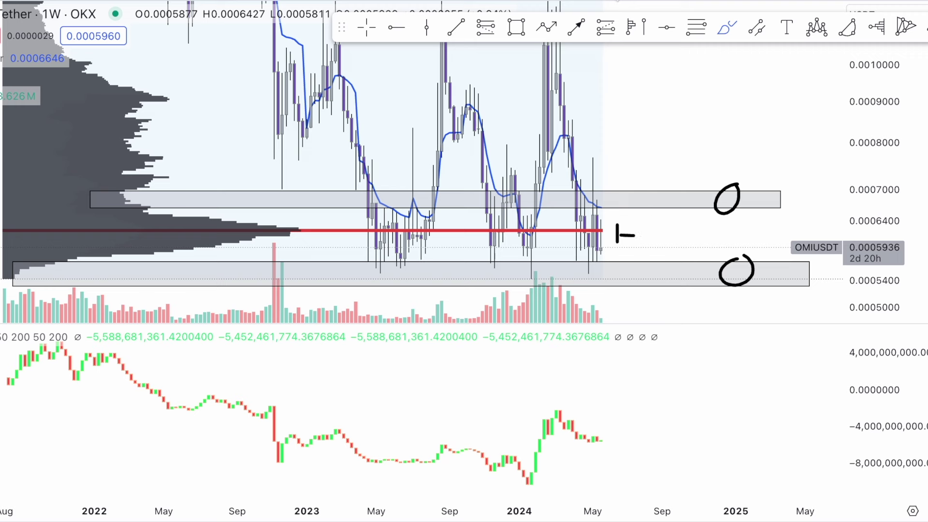
key("ctrl+z")
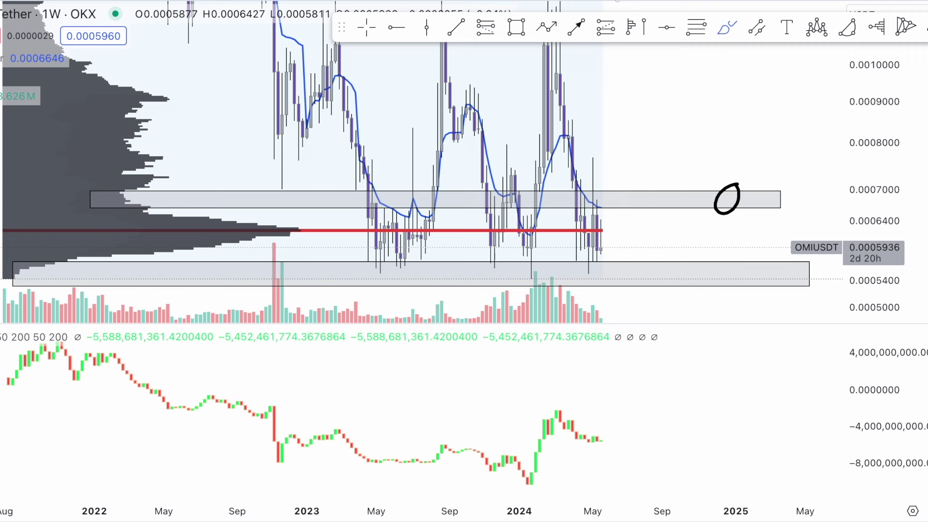
key("ctrl+z")
left_click(375, 30)
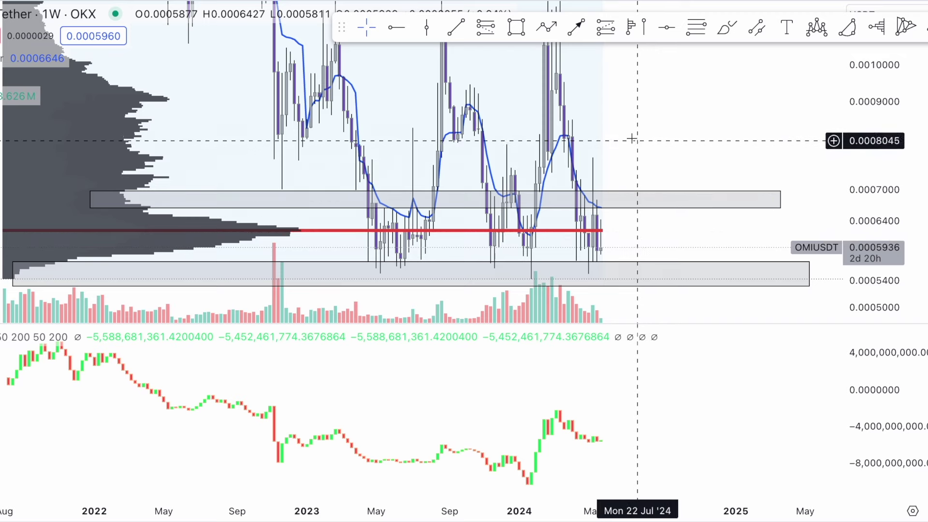
- Move the drawing toolbar aside and circle the early-2024 volume bars and indicator rise
left_click_drag(341, 29, 296, 12)
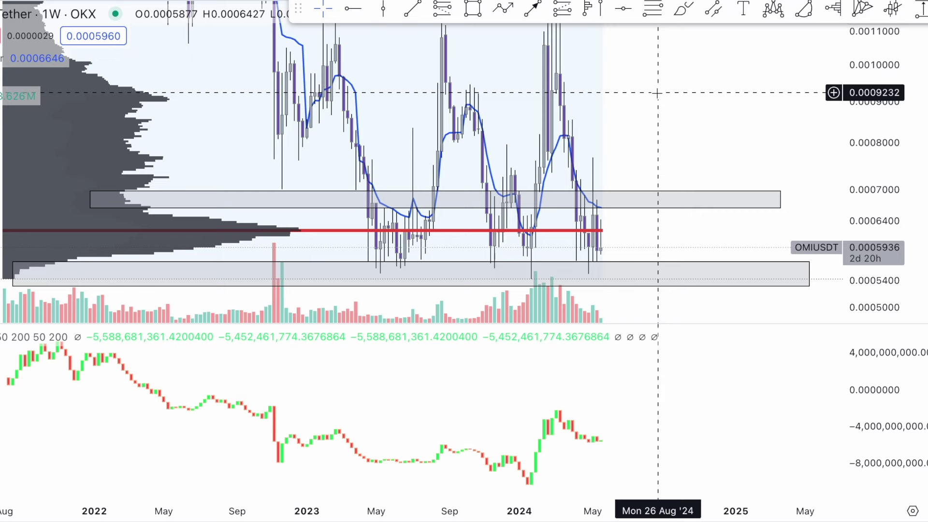
mouse_move(528, 295)
left_mouse_down()
mouse_move(549, 281)
mouse_move(546, 289)
left_mouse_up()
mouse_move(523, 476)
left_mouse_down()
mouse_move(531, 419)
mouse_move(556, 403)
mouse_move(519, 485)
left_mouse_up()
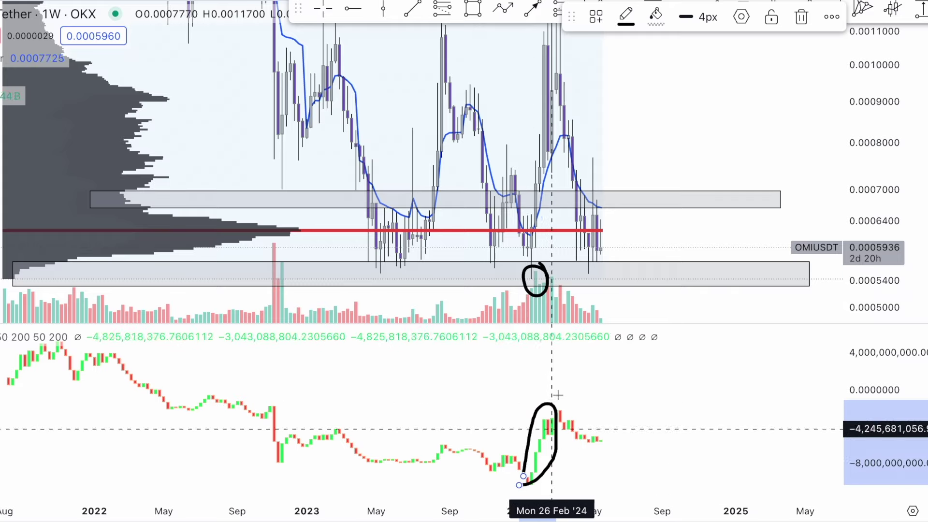
- Draw upward strokes from the red line, an up arrow, a line across the 0.00105 highs, and a curl
mouse_move(545, 232)
left_mouse_down()
mouse_move(585, 78)
mouse_move(597, 74)
mouse_move(576, 73)
left_mouse_up()
left_click_drag(413, 238, 458, 57)
mouse_move(438, 435)
left_mouse_down()
mouse_move(425, 465)
mouse_move(445, 429)
left_mouse_up()
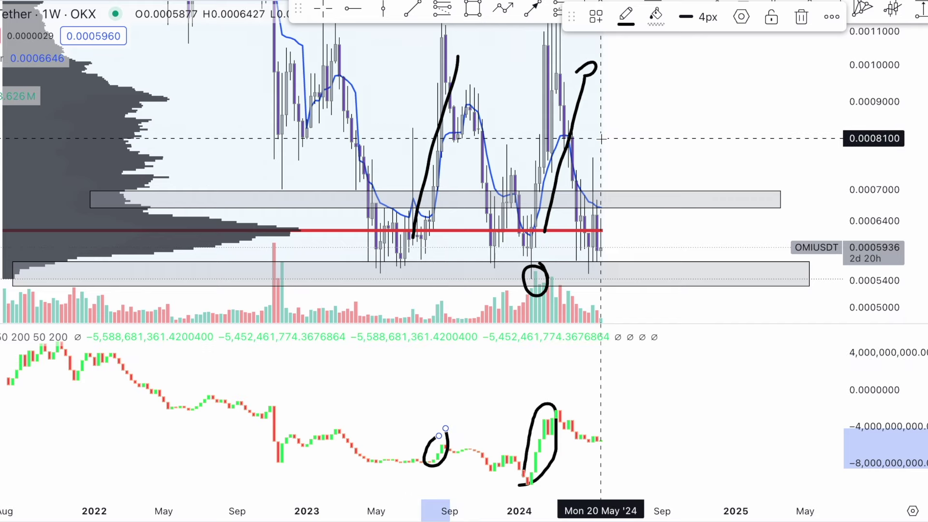
left_click_drag(433, 423, 462, 424)
mouse_move(412, 140)
left_mouse_down()
mouse_move(421, 91)
mouse_move(385, 95)
mouse_move(433, 97)
left_mouse_up()
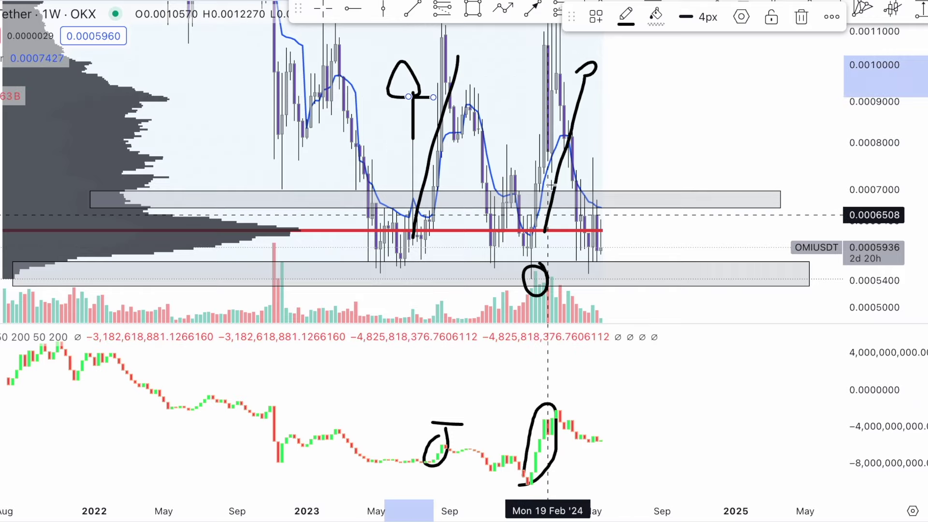
left_click_drag(456, 43, 536, 43)
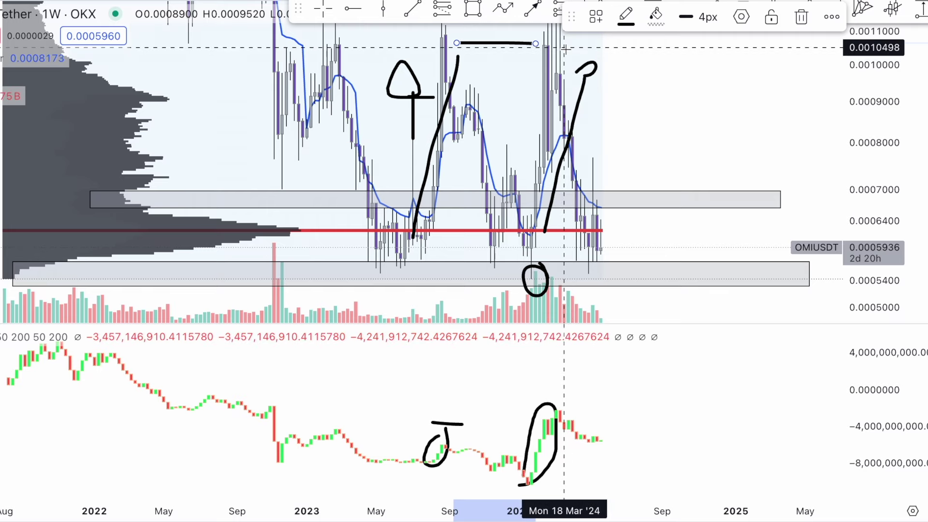
mouse_move(629, 54)
left_mouse_down()
mouse_move(620, 77)
mouse_move(634, 69)
left_mouse_up()
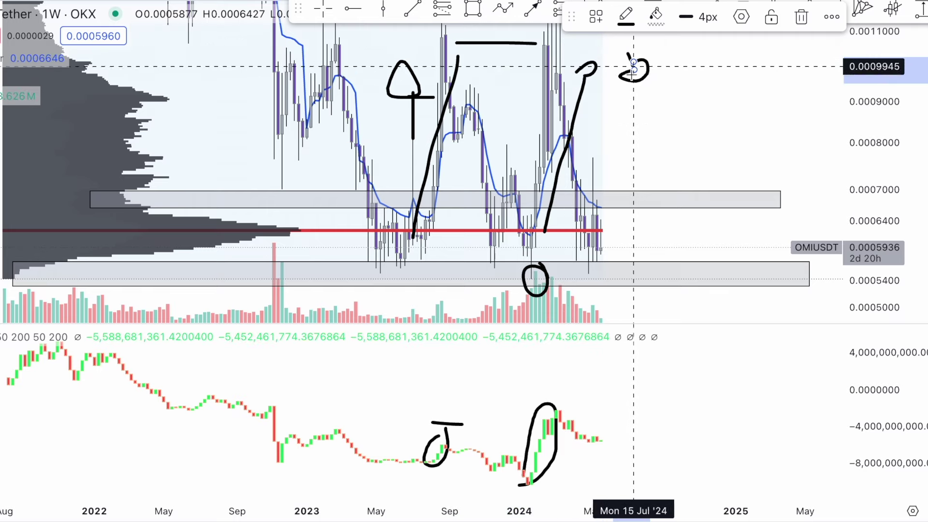
key("Escape")
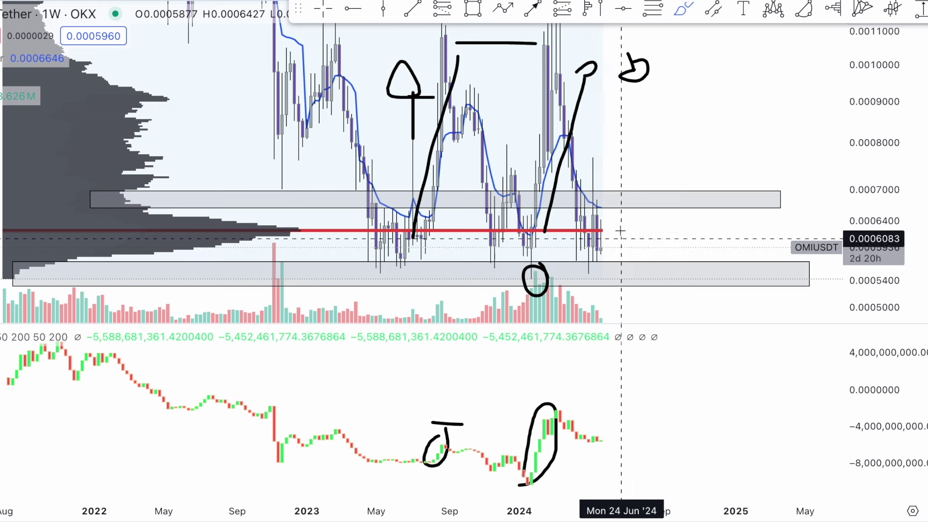
- Add a short line on the upper grey zone, then undo all brush marks
left_click_drag(613, 193, 631, 192)
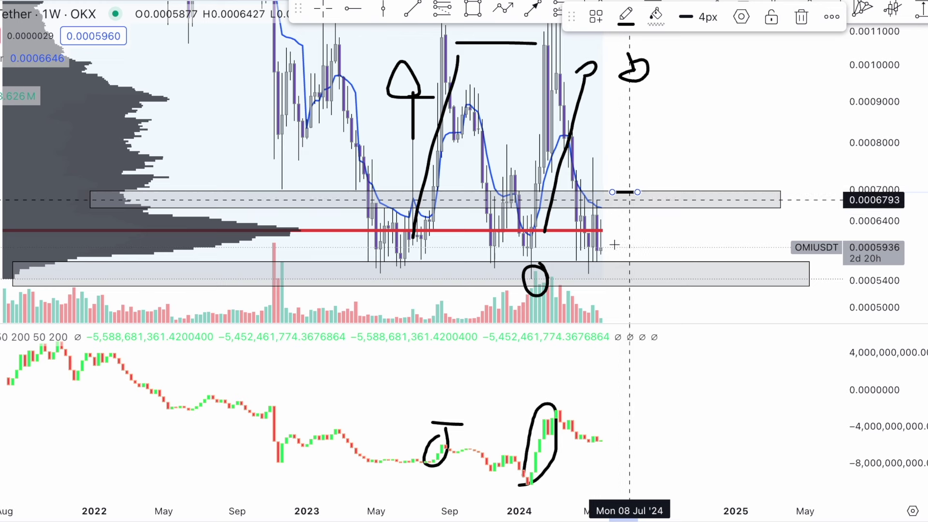
key("ctrl+z")
key("ctrl+z")
key("ctrl+z")
key("ctrl+z")
key("ctrl+z")
key("ctrl+z")
key("ctrl+z")
key("ctrl+z")
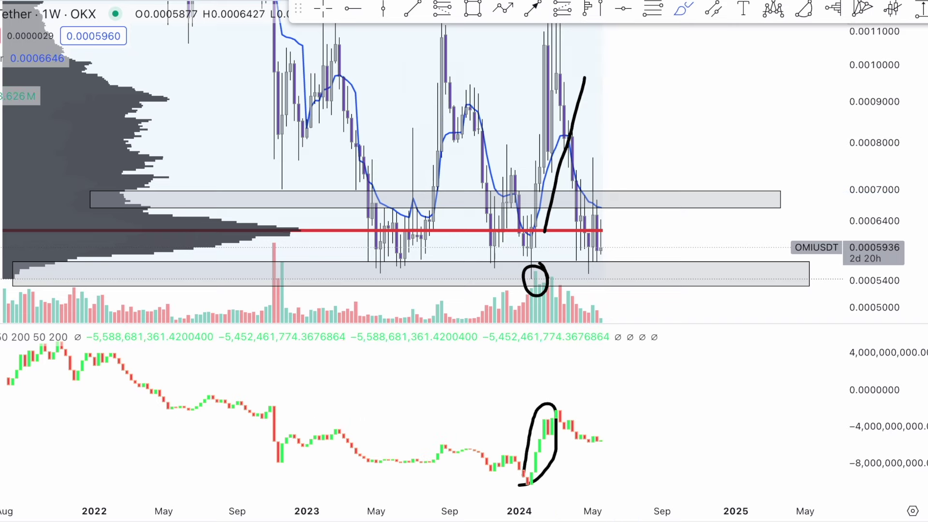
key("ctrl+z")
key("ctrl+z")
key("ctrl+z")
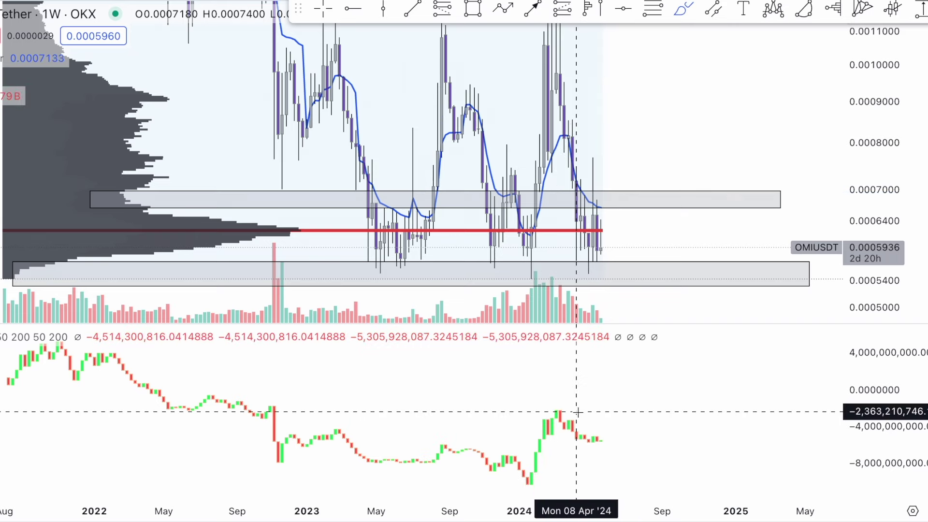
- Circle the indicator pullback and upper-zone candles, and draw an arrow down into the lower zone
mouse_move(586, 410)
left_mouse_down()
mouse_move(546, 416)
mouse_move(601, 399)
left_mouse_up()
mouse_move(593, 67)
left_mouse_down()
mouse_move(620, 155)
mouse_move(618, 120)
left_mouse_up()
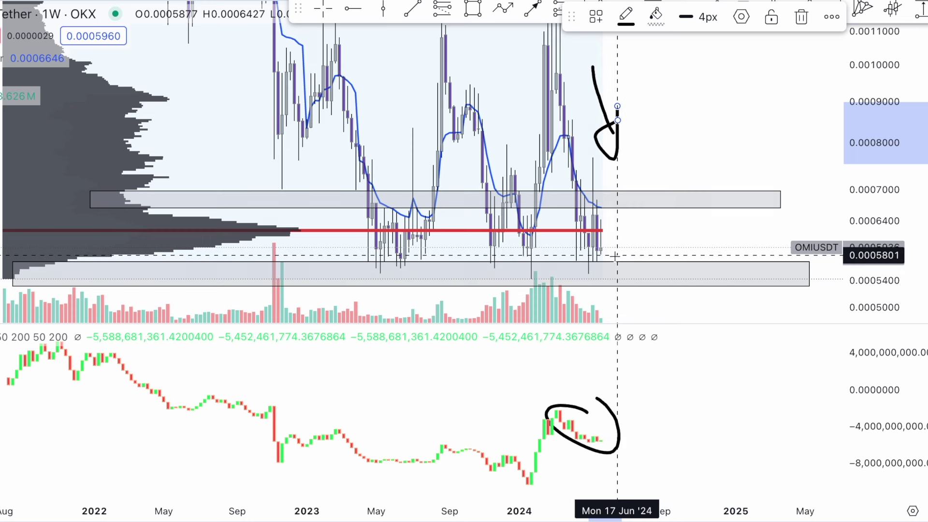
mouse_move(598, 189)
left_mouse_down()
mouse_move(583, 197)
mouse_move(611, 193)
mouse_move(600, 186)
left_mouse_up()
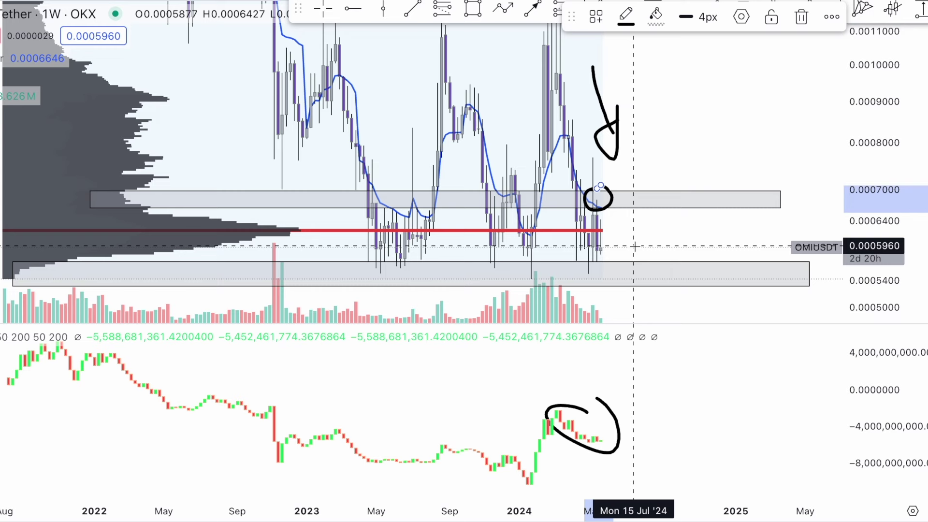
mouse_move(625, 216)
left_mouse_down()
mouse_move(646, 270)
mouse_move(634, 289)
mouse_move(655, 276)
left_mouse_up()
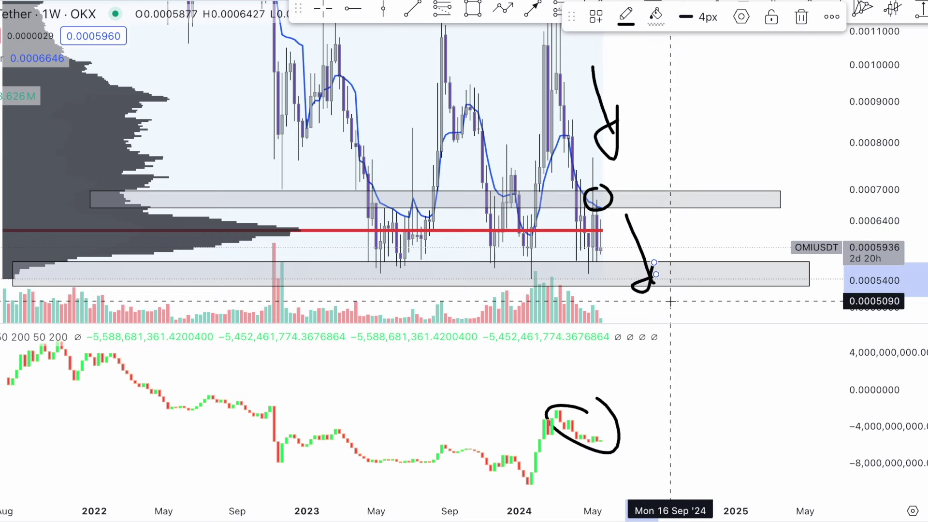